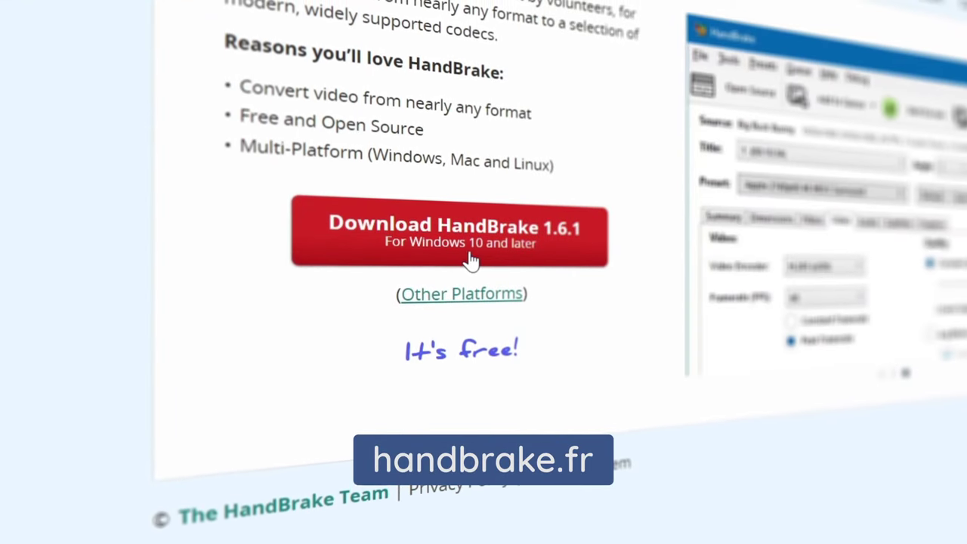
Load the Test video (1920x1080, 60 FPS, 3:00) into HandBrake as the source
left_click(466, 253)
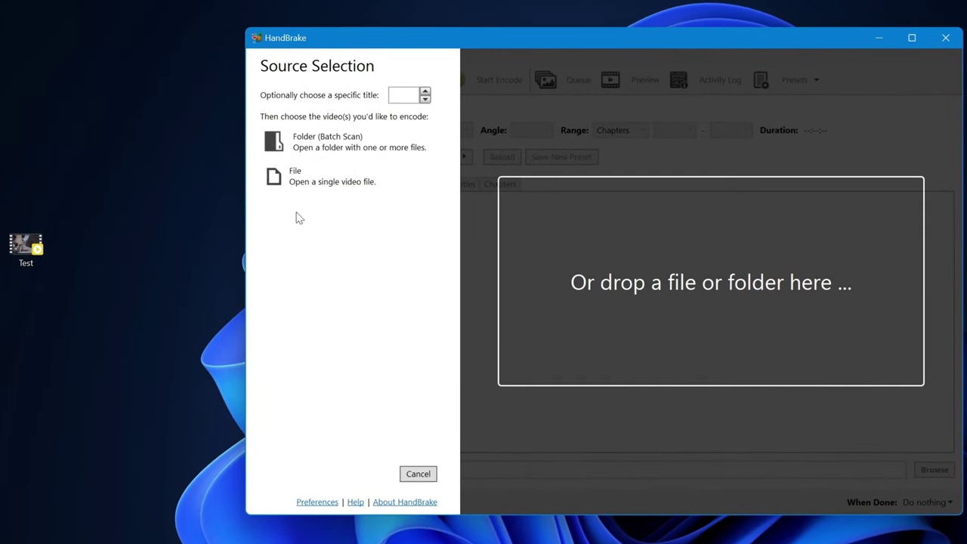
left_click_drag(26, 245, 513, 272)
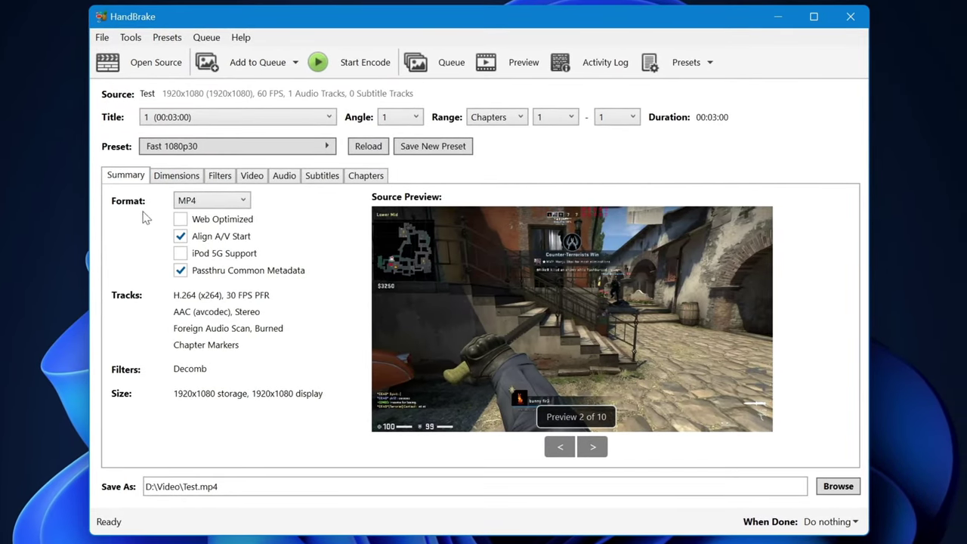
Keep MP4 as the container format and enable Web Optimized
left_click(235, 203)
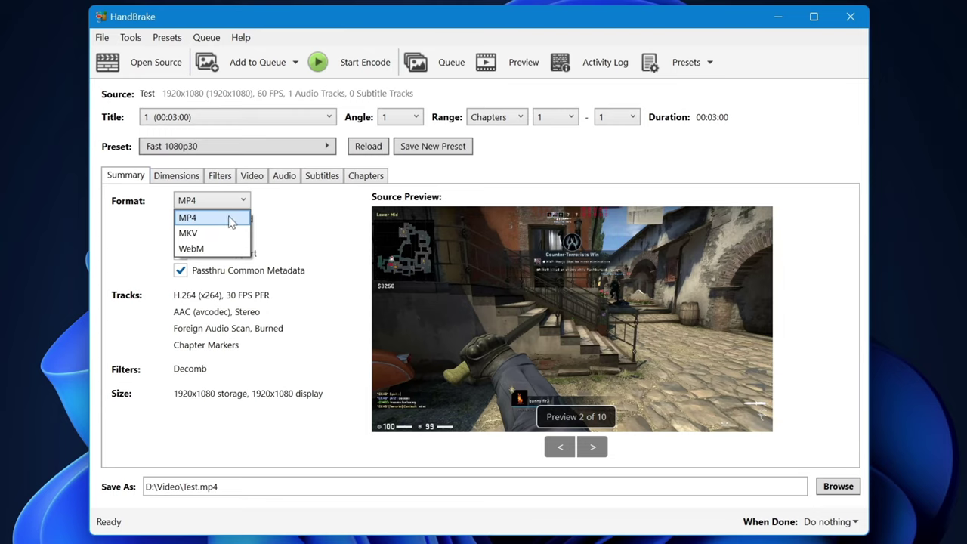
left_click(231, 221)
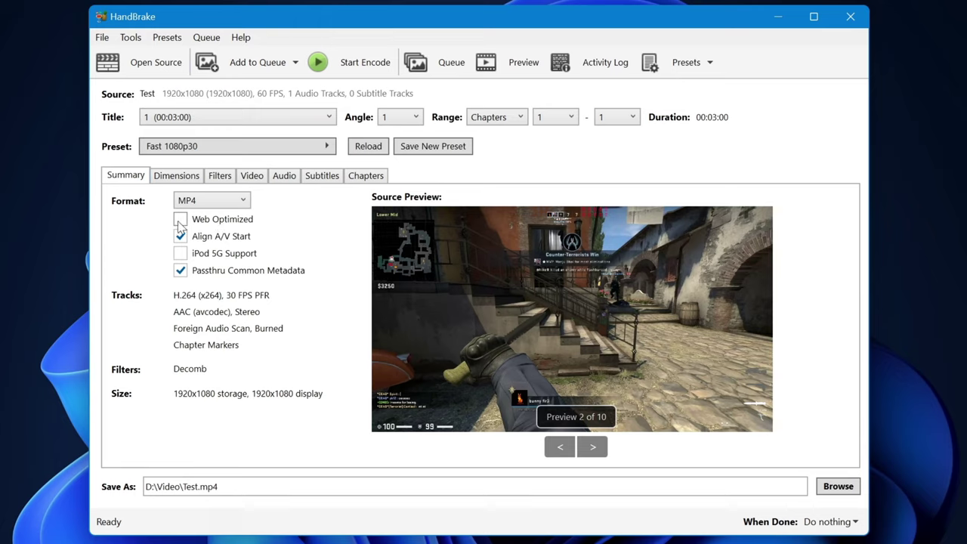
left_click(189, 226)
Set Cropping to None and Resolution Limit to None to keep 1920x1080 output
left_click(189, 180)
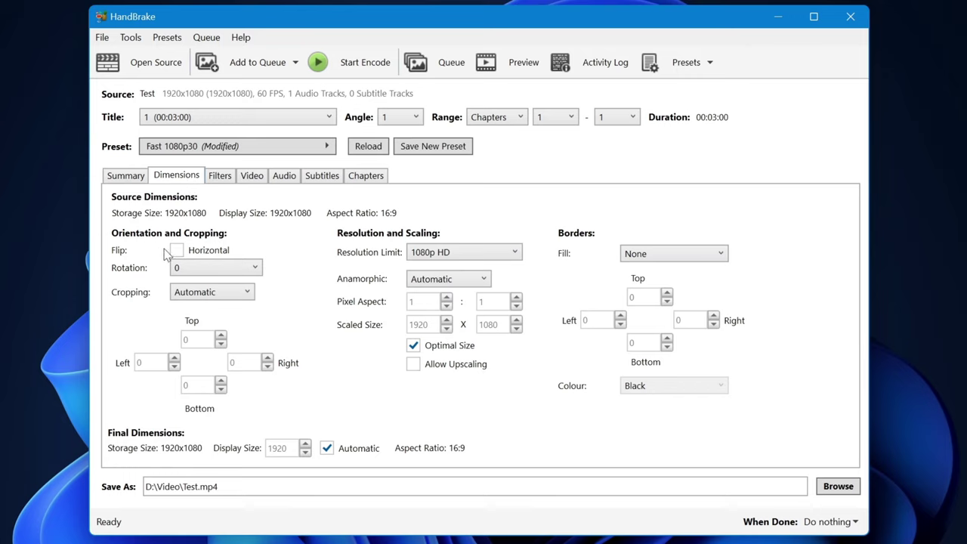
left_click(200, 295)
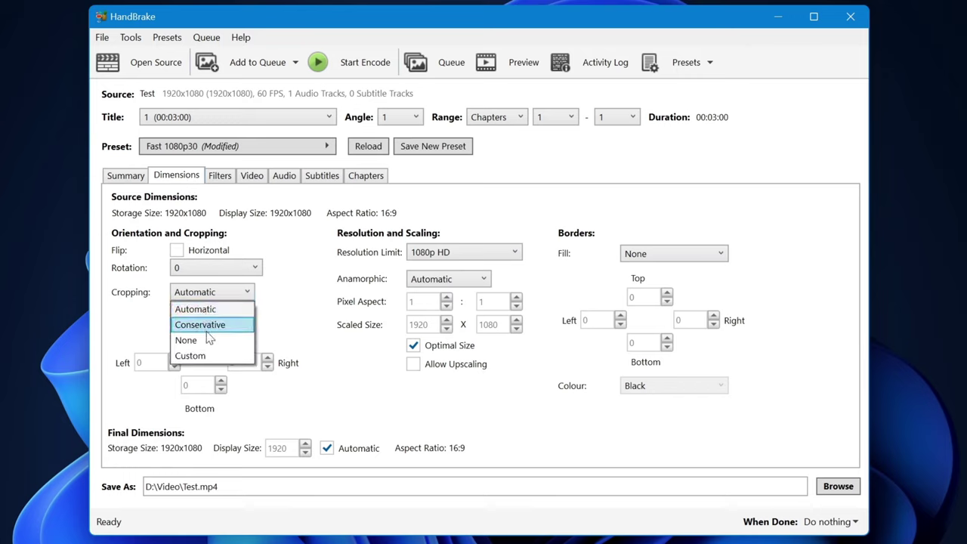
left_click(210, 337)
left_click(480, 252)
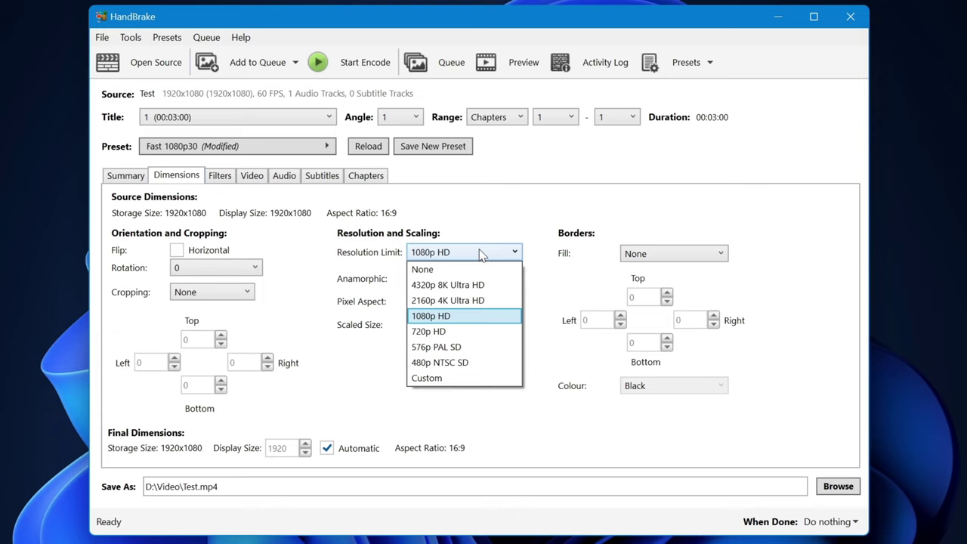
left_click(468, 271)
left_click(466, 257)
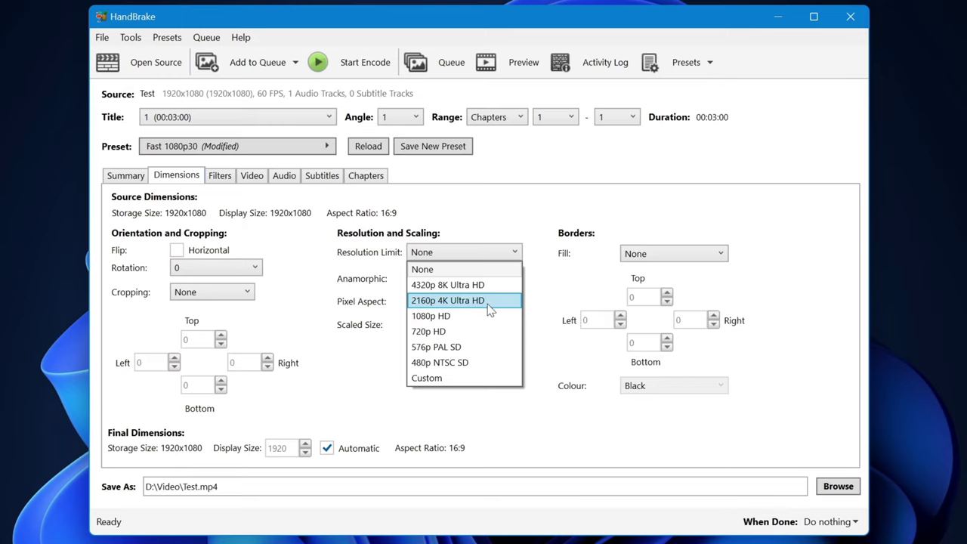
left_click(448, 269)
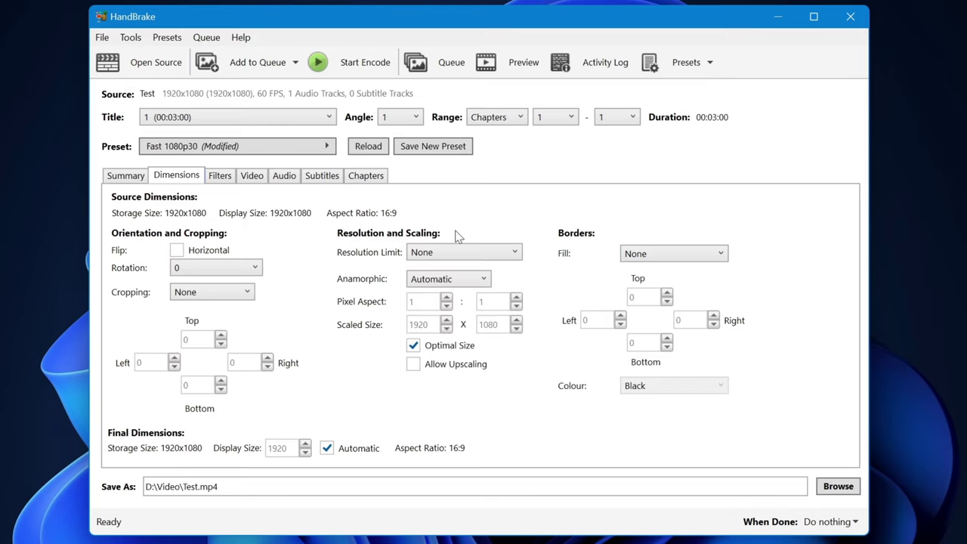
Show the Video settings and expand the Video Encoder list, still on H.264 (x264)
left_click(253, 176)
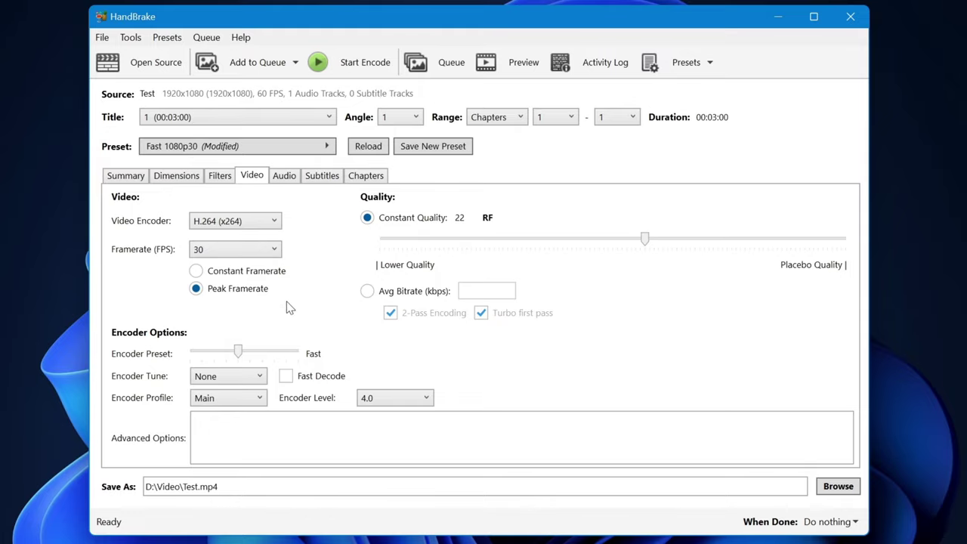
left_click(250, 222)
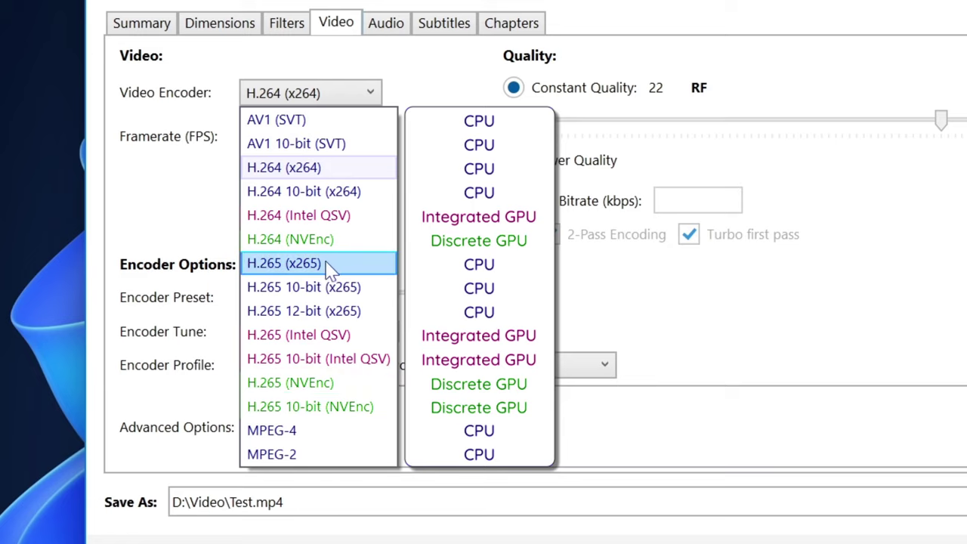
Use H.265 (x265), Same as source constant framerate, and Constant Quality RF 23
left_click(357, 268)
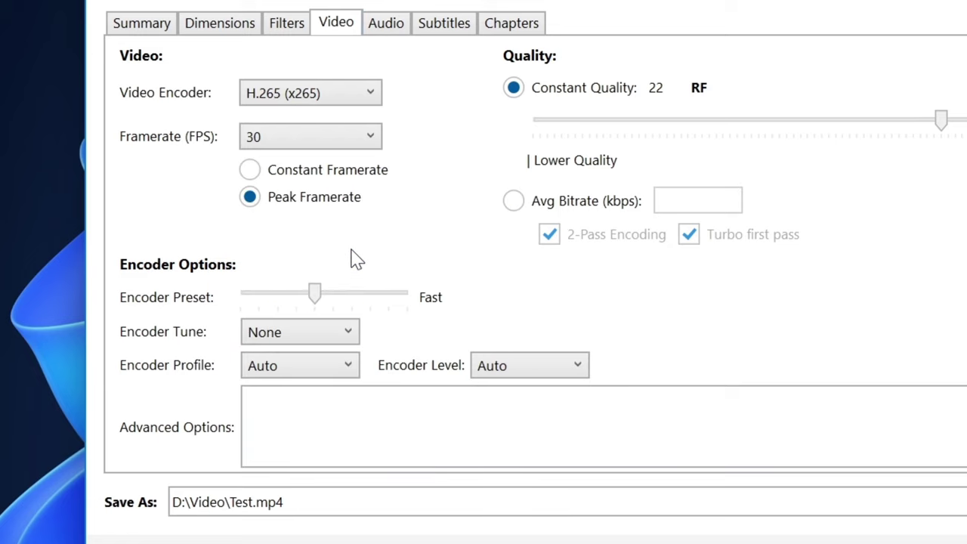
left_click(309, 145)
scroll(311, 160, "up", 2)
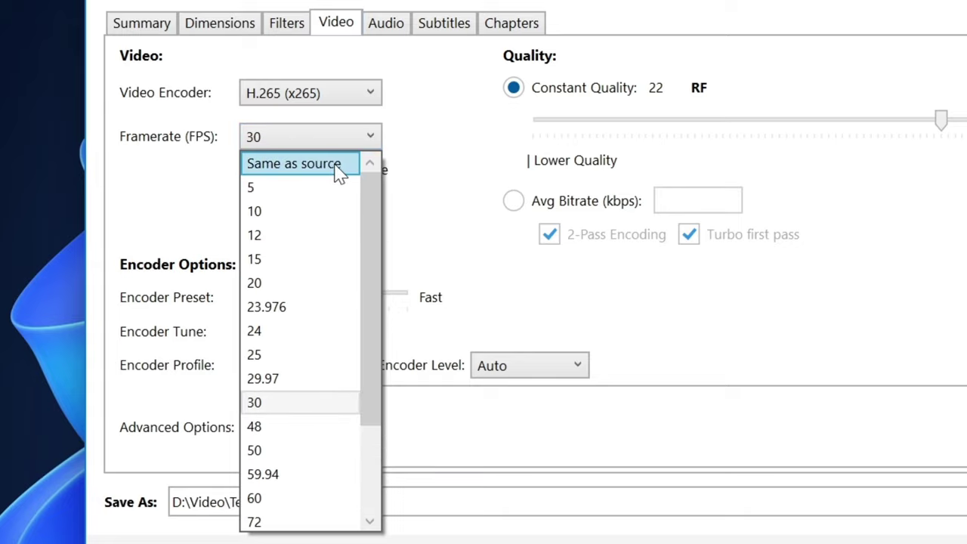
left_click(336, 163)
left_click(268, 174)
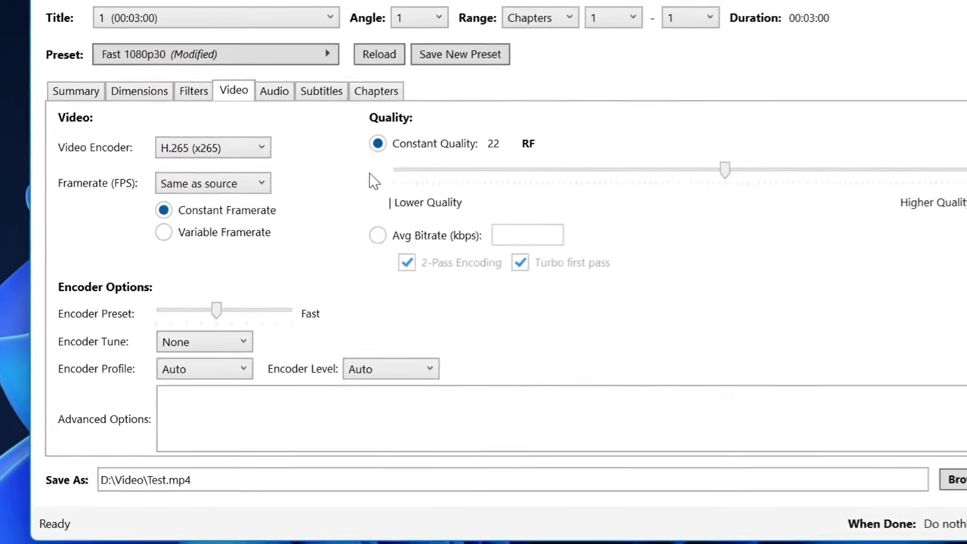
left_click(347, 160)
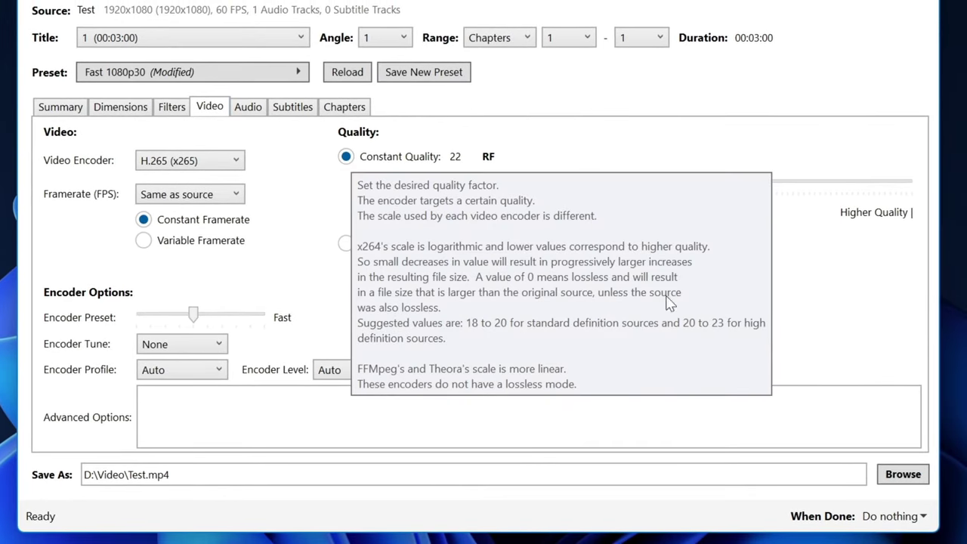
left_click_drag(678, 188, 719, 186)
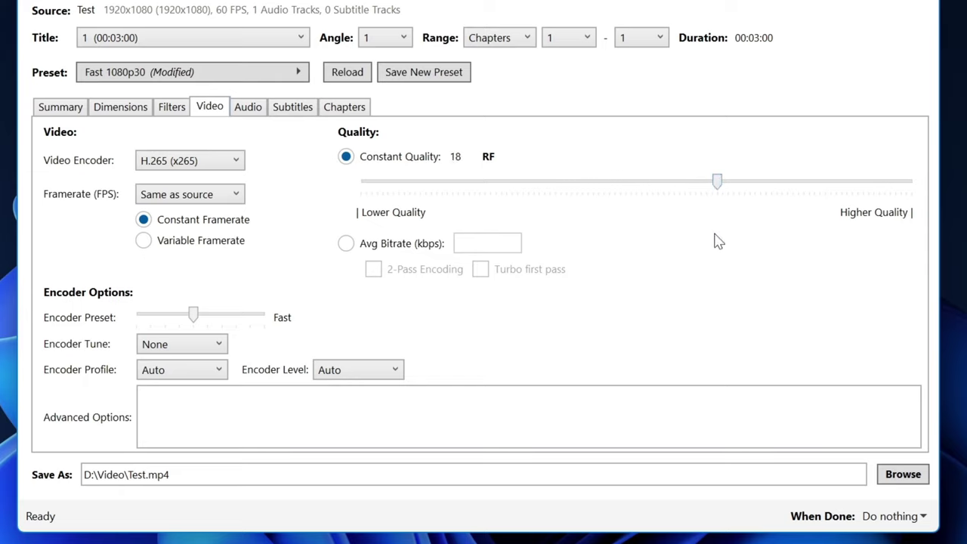
left_click_drag(719, 188, 668, 189)
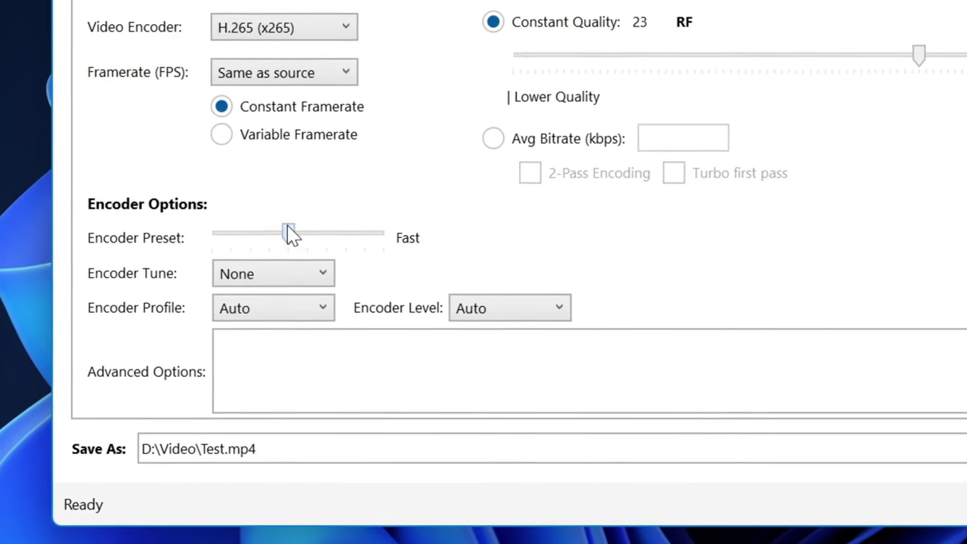
Move the x265 Encoder Preset slider to Medium, keeping quality at RF 23
left_click_drag(296, 238, 276, 243)
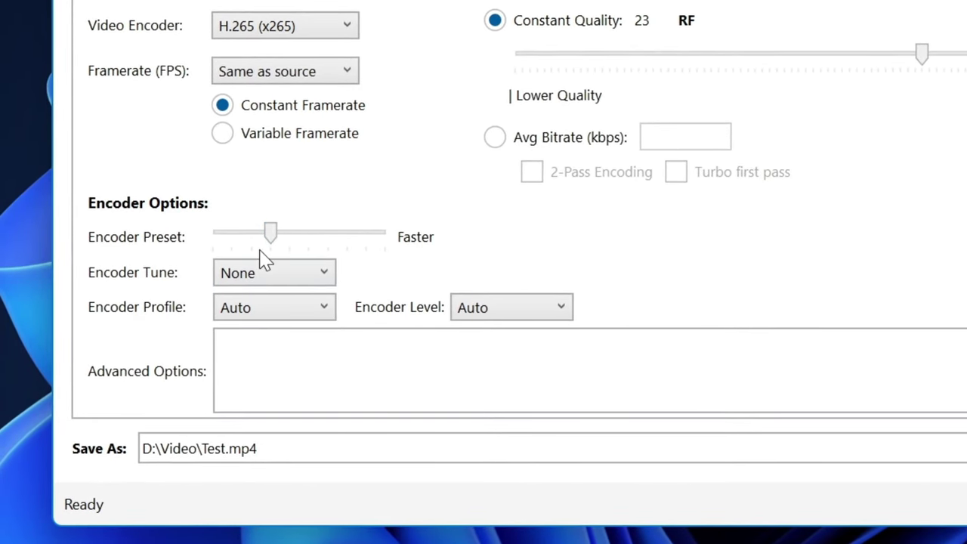
left_click_drag(271, 244, 328, 237)
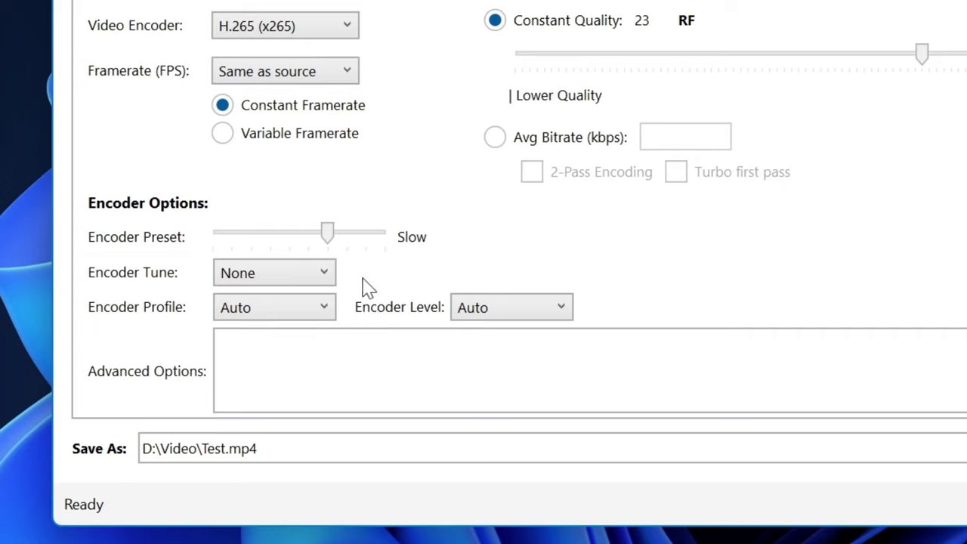
left_click_drag(328, 238, 293, 241)
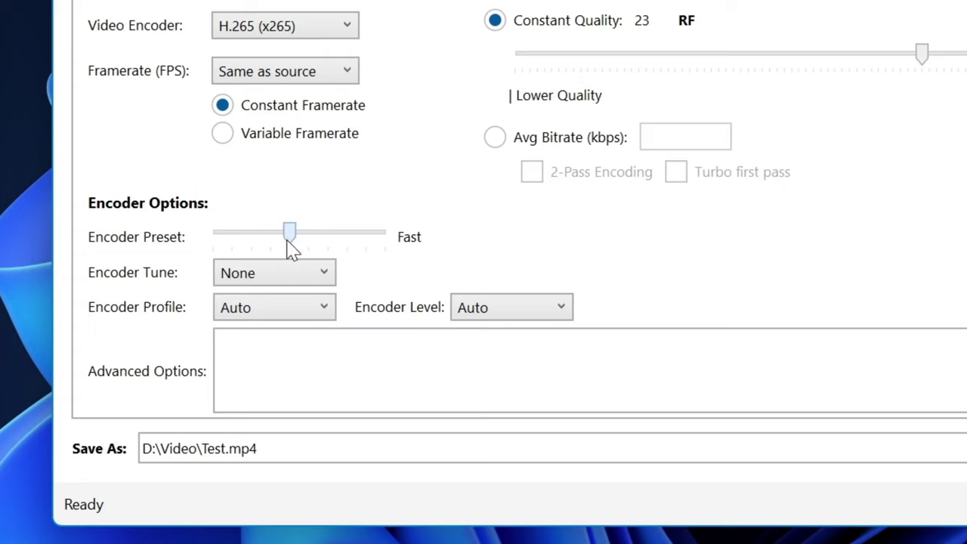
left_click_drag(292, 244, 324, 250)
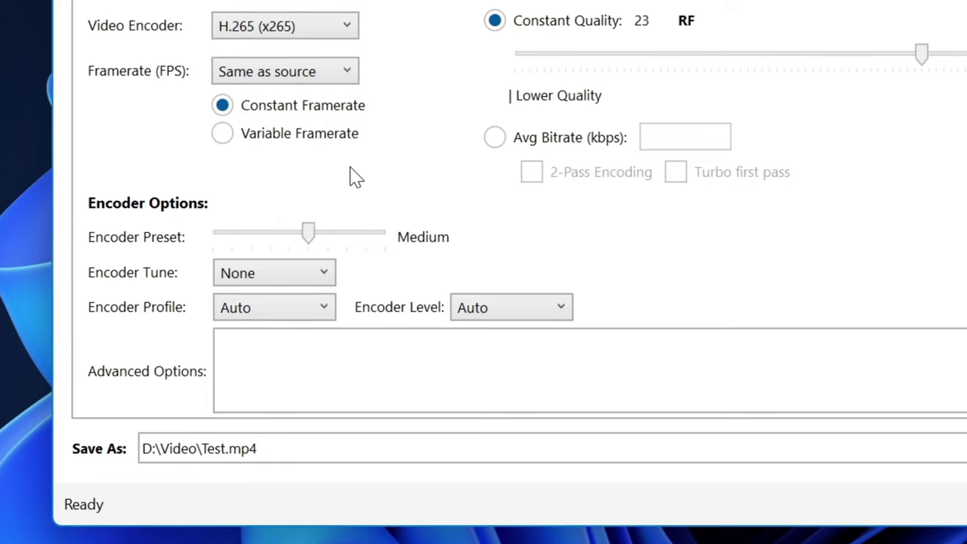
Set the AAC audio bitrate to 320 kbps and name the output file 'Test'
left_click(363, 0)
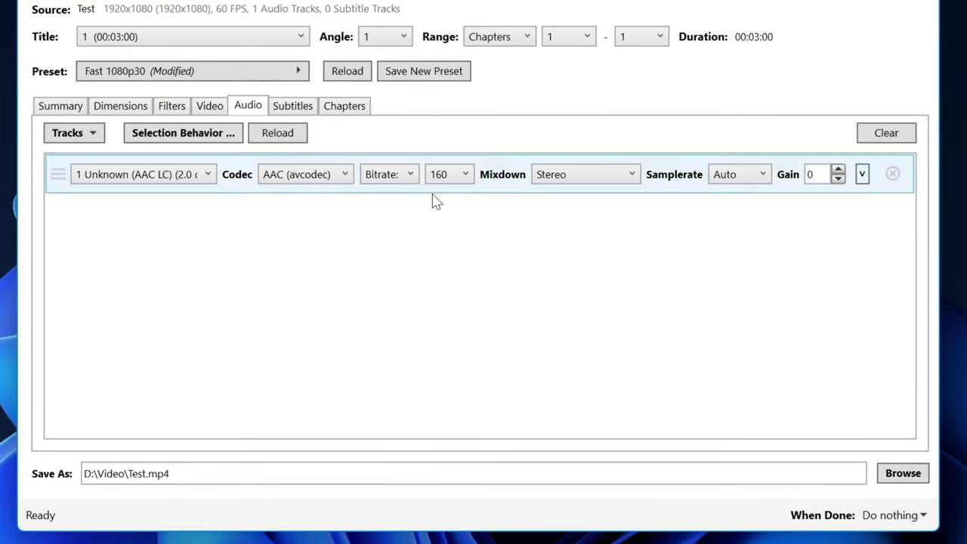
left_click(453, 170)
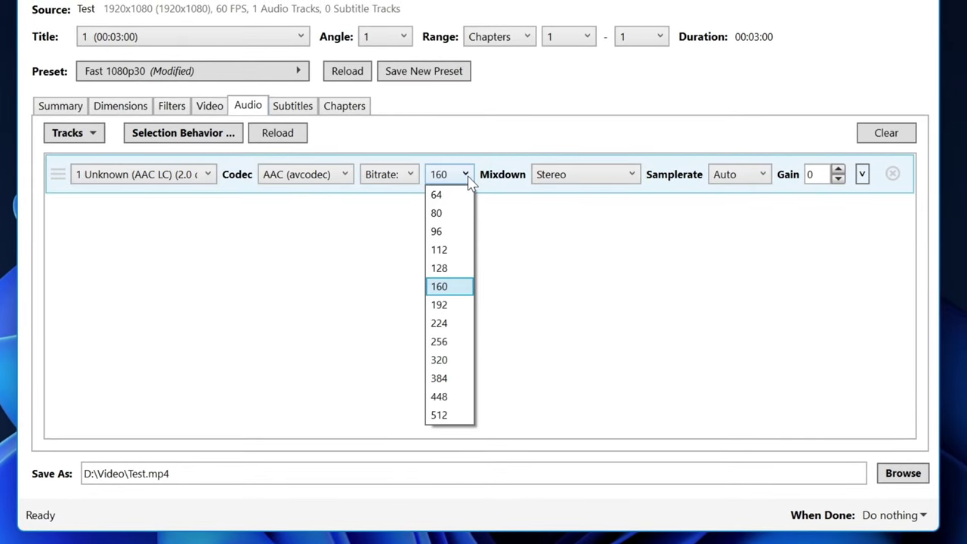
left_click(460, 360)
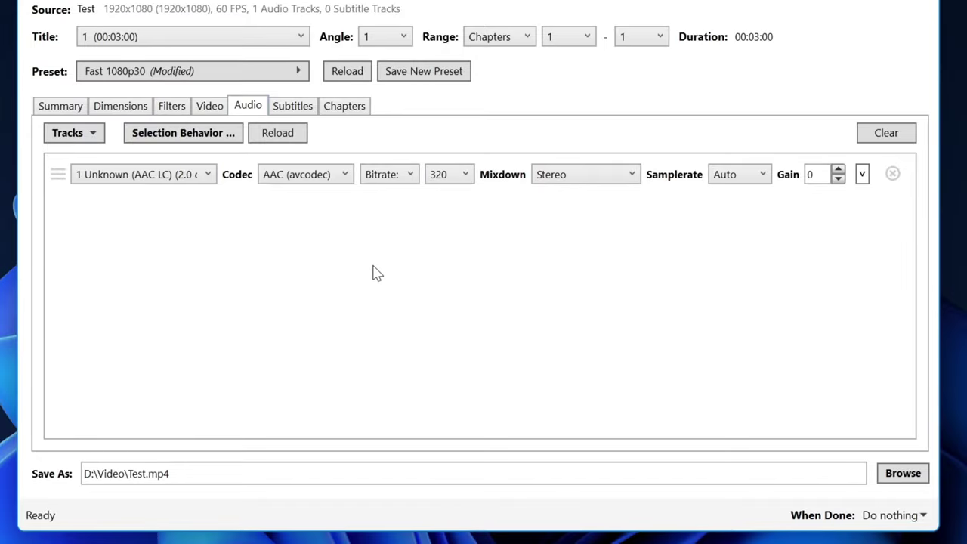
left_click(900, 474)
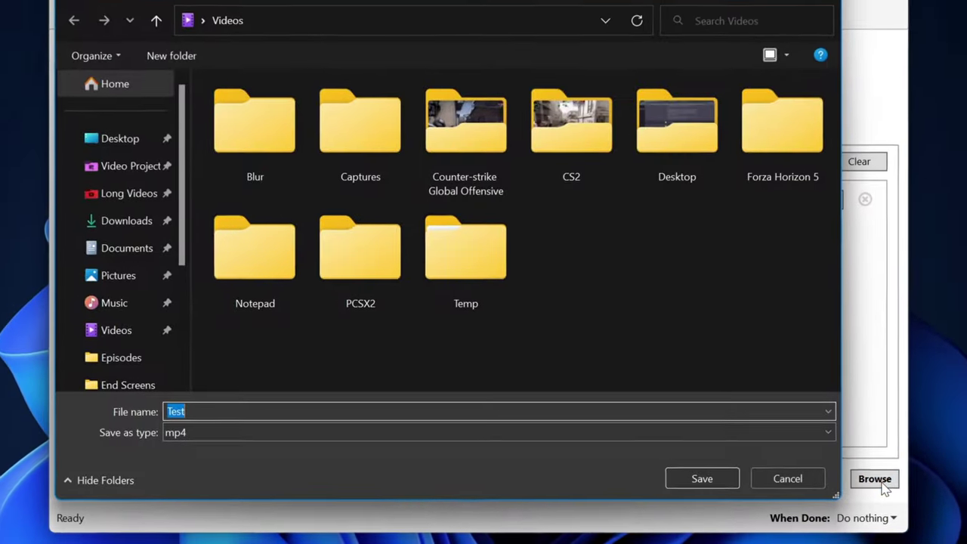
type("Test")
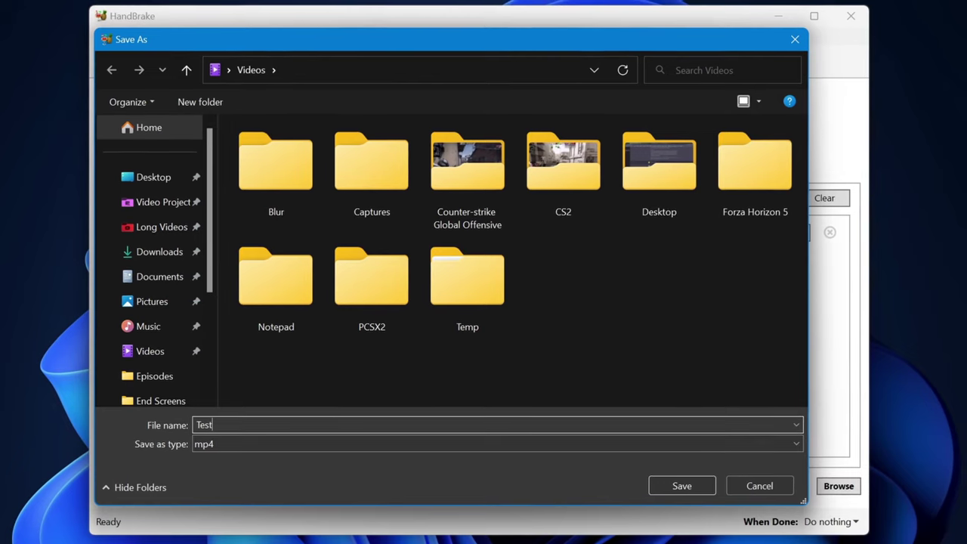
Save the output as D:\Video\Test.mp4 and start the encode
left_click(653, 483)
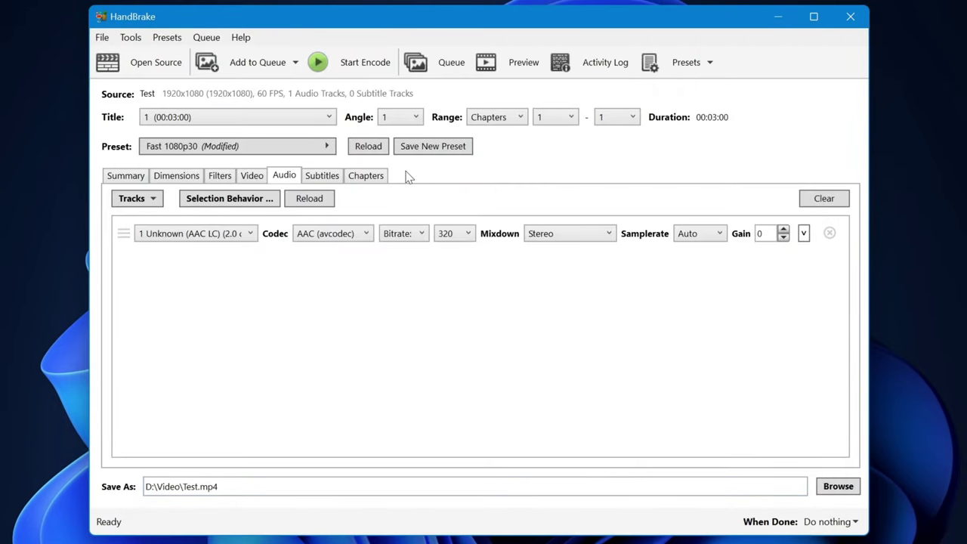
left_click(370, 67)
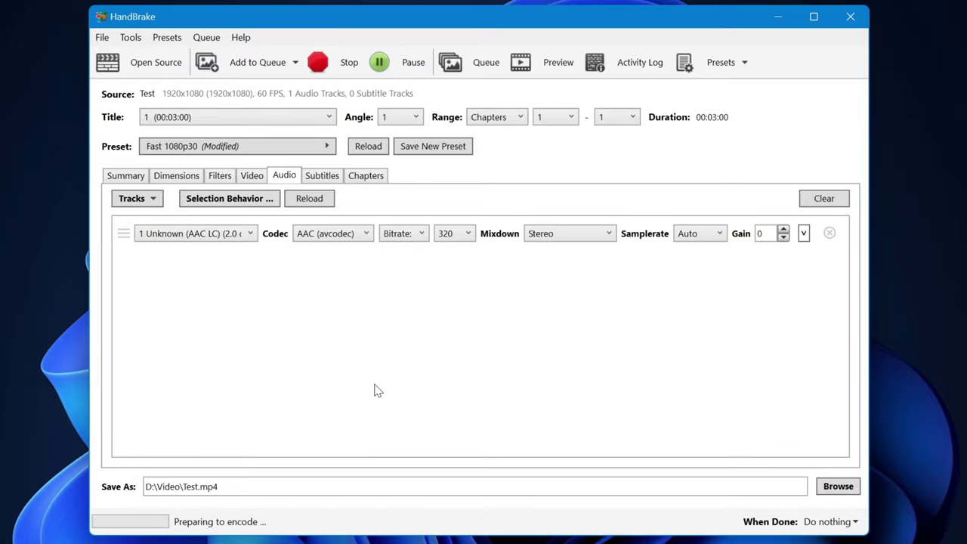